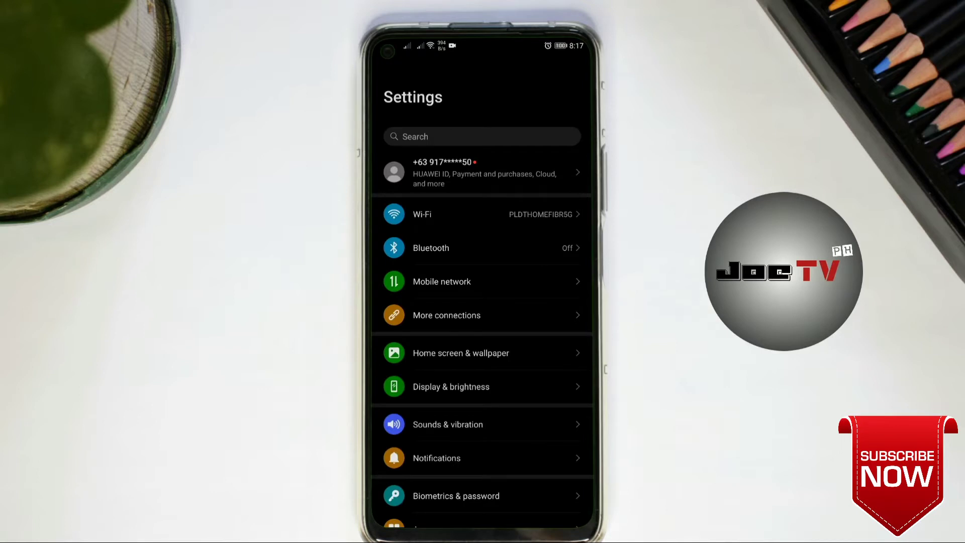
Step: Show the connected PLDTHOMEFIBR5G network's details with its Wi-Fi QR code
{"action": "left_click", "coordinate": [471, 218]}
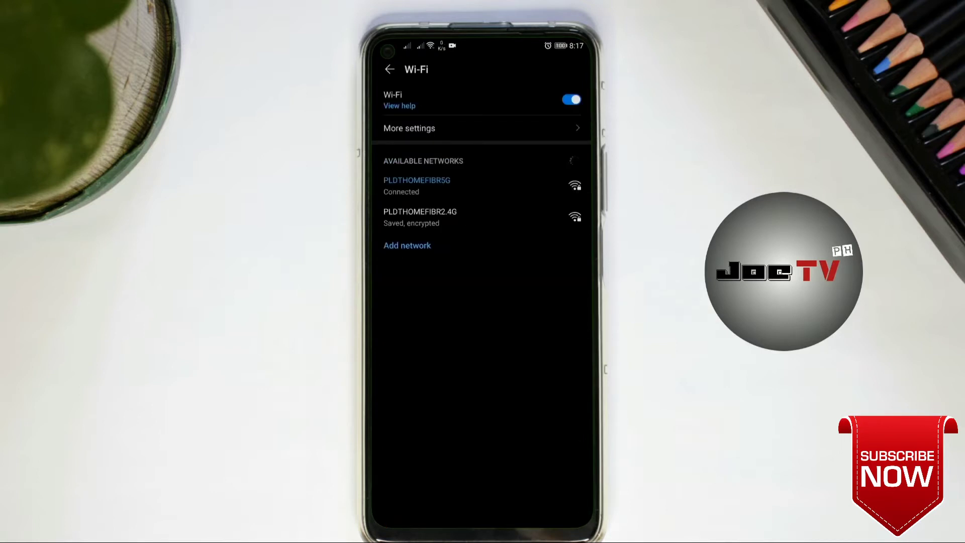
{"action": "left_click", "coordinate": [466, 189]}
{"action": "left_click", "coordinate": [453, 326]}
{"action": "left_click", "coordinate": [481, 186]}
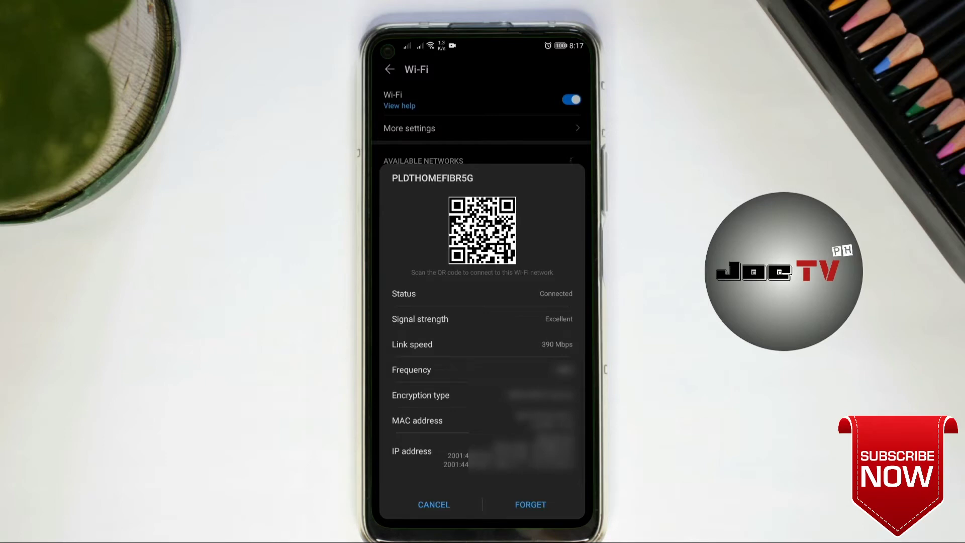
Step: Capture a screenshot of the QR code screen and bring it into the editor
{"action": "key", "text": "Print"}
{"action": "left_click", "coordinate": [420, 429]}
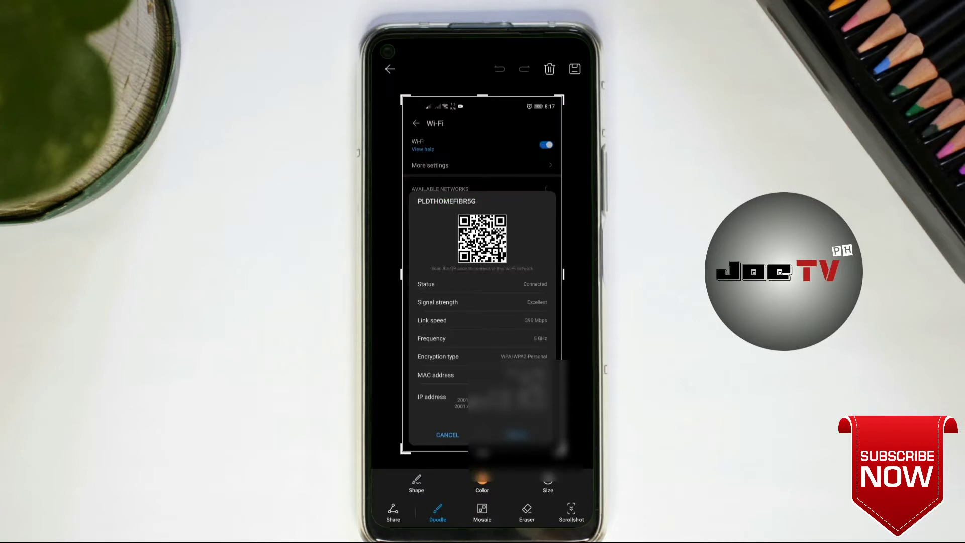
Step: Trim the crop frame on all four sides to just the QR code and save it
{"action": "mouse_move", "coordinate": [561, 450]}
{"action": "left_mouse_down"}
{"action": "mouse_move", "coordinate": [529, 403]}
{"action": "mouse_move", "coordinate": [553, 274]}
{"action": "left_mouse_up"}
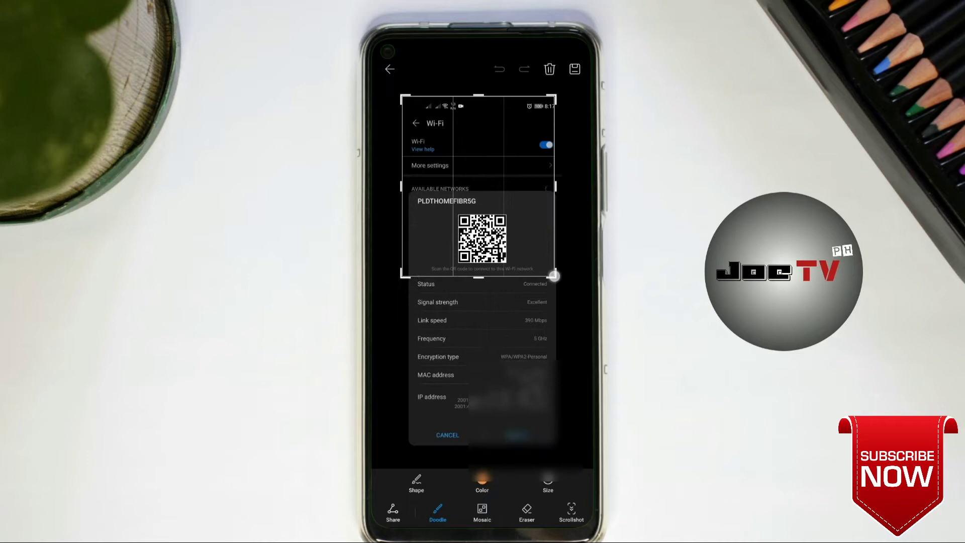
{"action": "left_click_drag", "start_coordinate": [483, 180], "coordinate": [510, 303]}
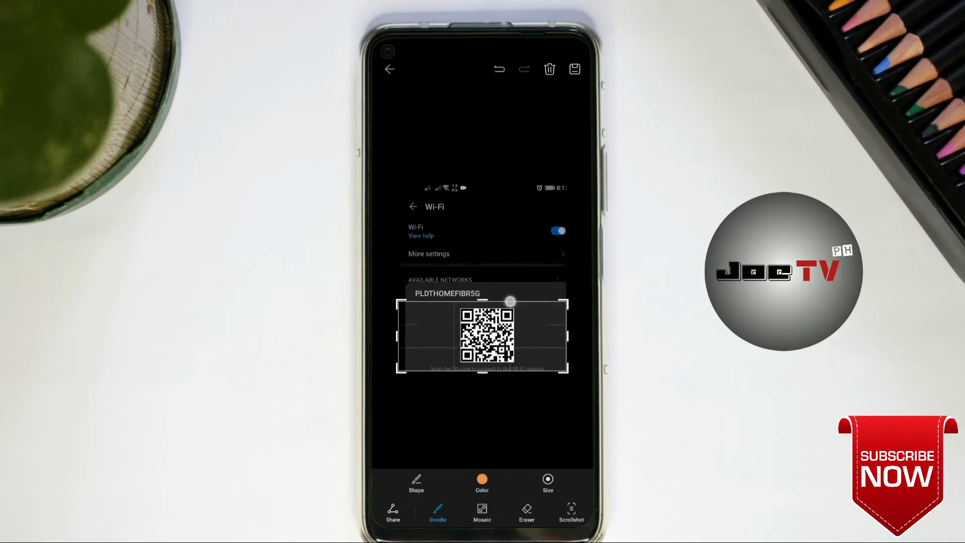
{"action": "left_click_drag", "start_coordinate": [397, 274], "coordinate": [446, 280]}
{"action": "left_click_drag", "start_coordinate": [567, 275], "coordinate": [508, 280]}
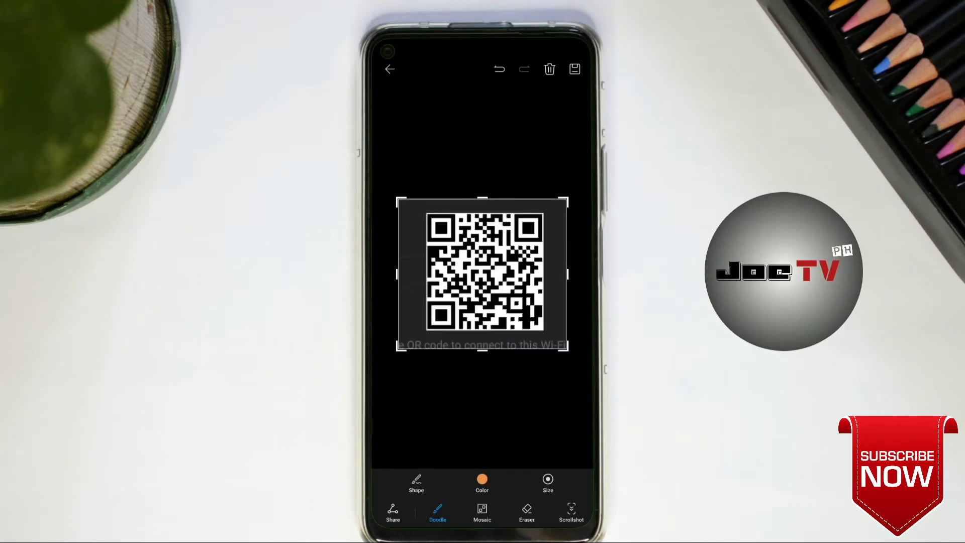
{"action": "left_click", "coordinate": [575, 68]}
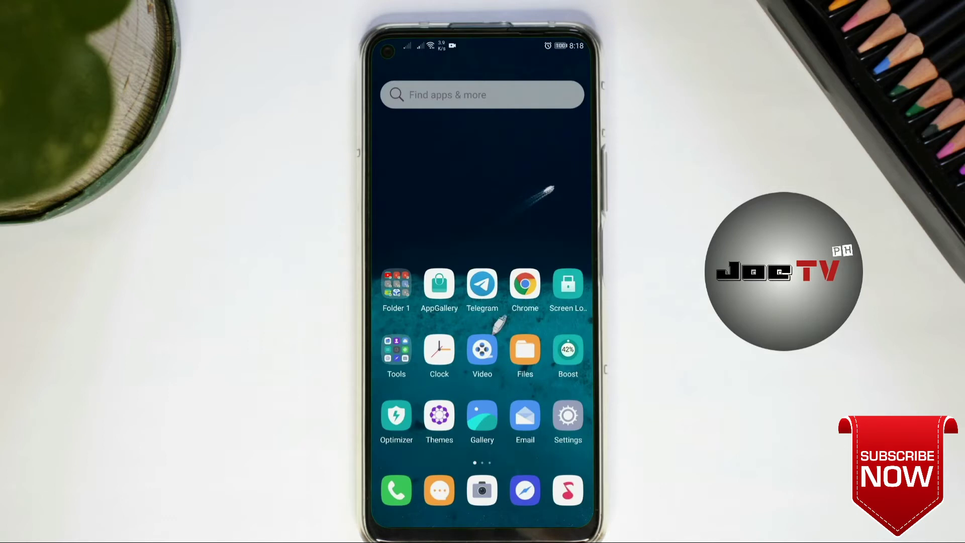
Step: Load zxing.org in Chrome to reach the ZXing Decoder Online upload form
{"action": "left_click", "coordinate": [525, 284]}
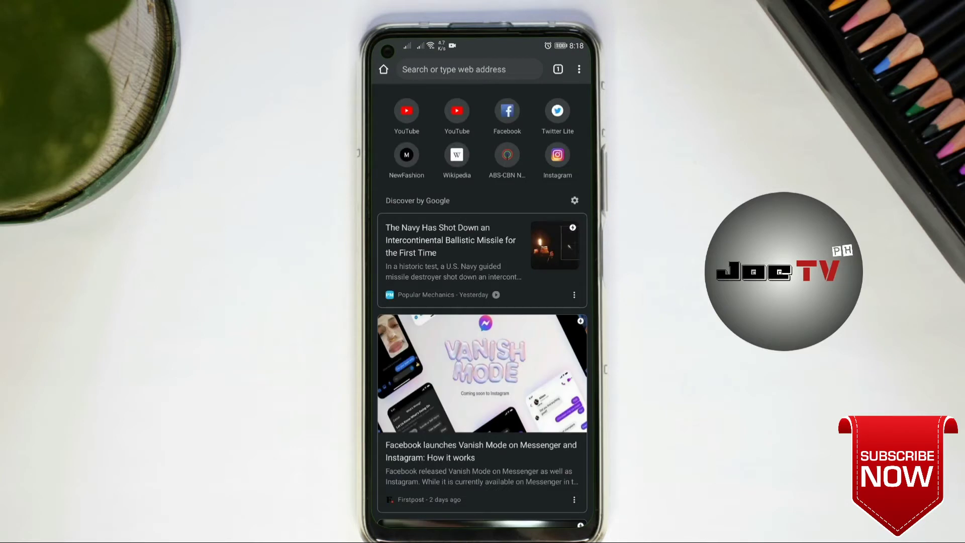
{"action": "left_click", "coordinate": [510, 70]}
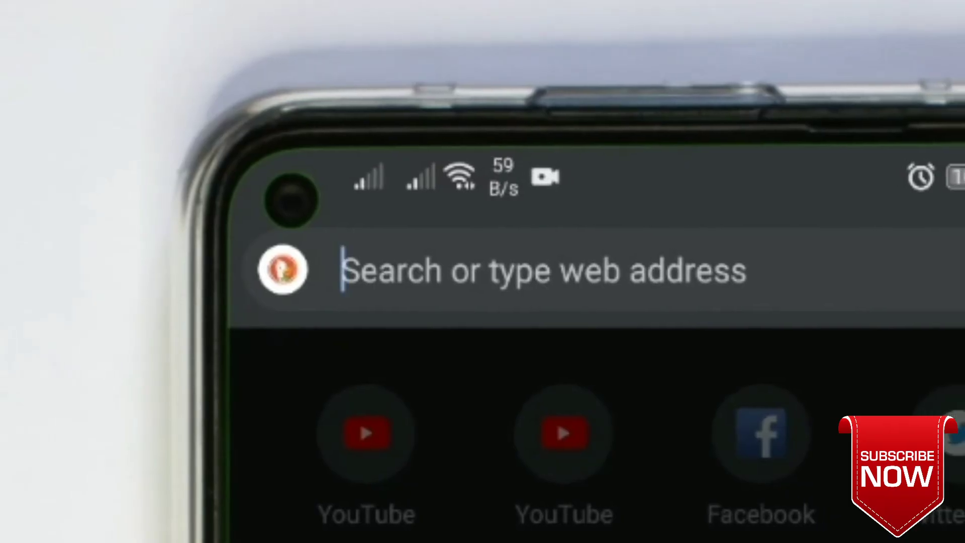
{"action": "type", "text": "z"}
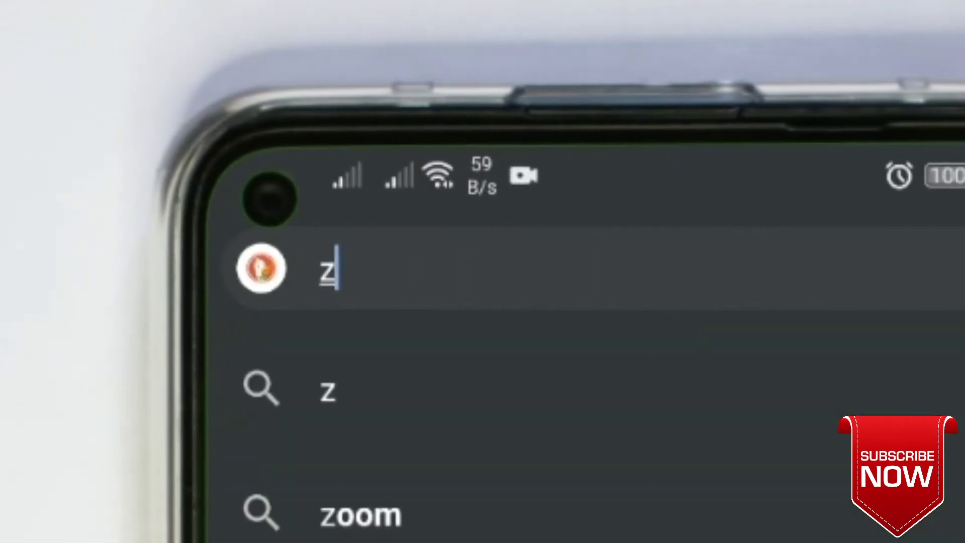
{"action": "type", "text": "xi"}
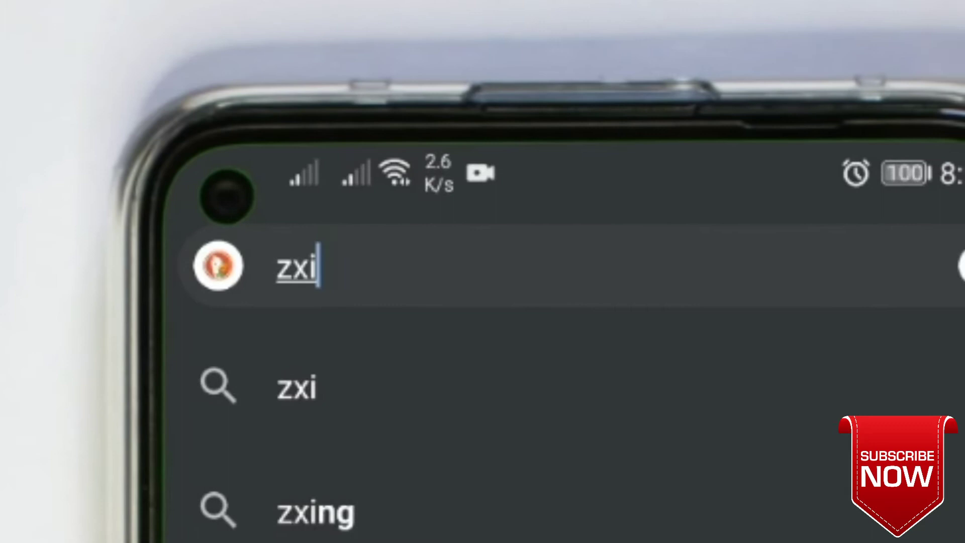
{"action": "type", "text": "ng"}
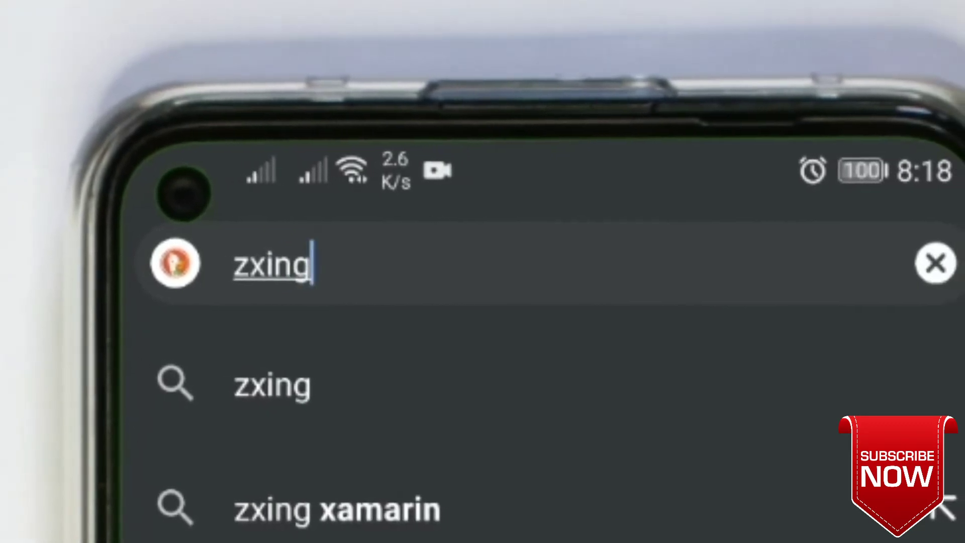
{"action": "type", "text": ".or"}
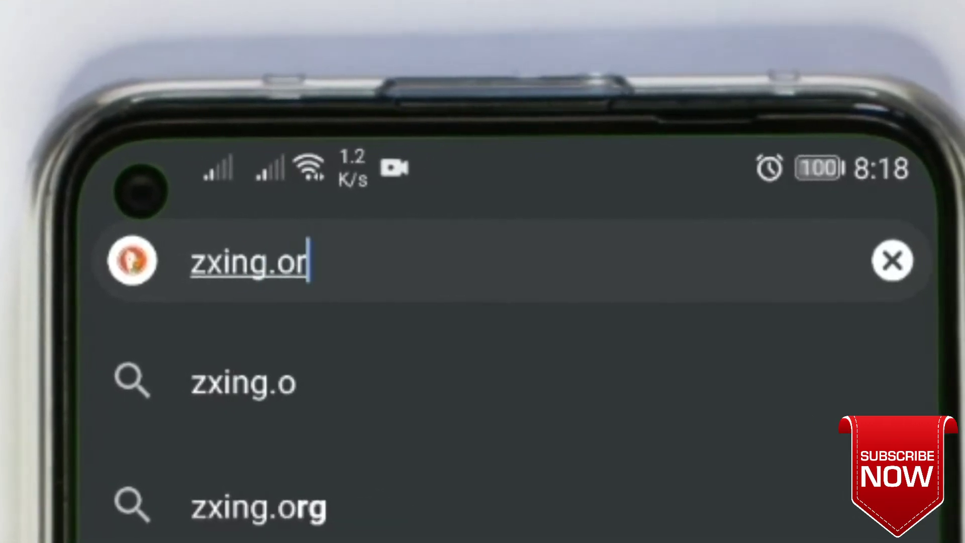
{"action": "type", "text": "g"}
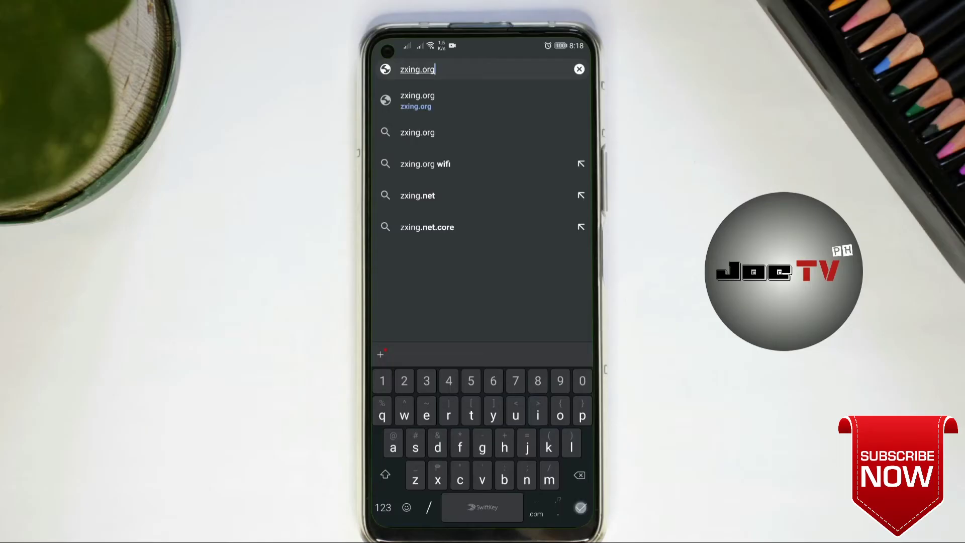
{"action": "key", "text": "Return"}
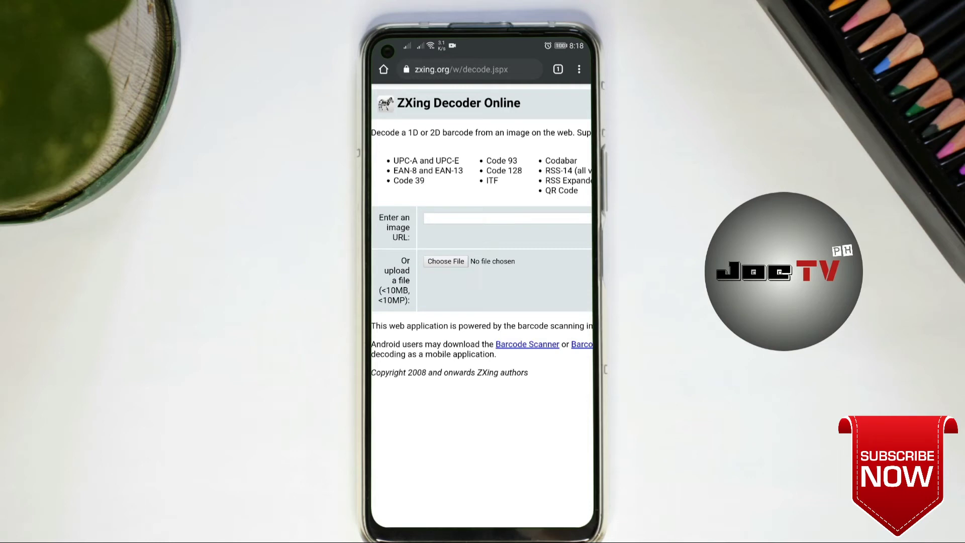
{"action": "scroll", "coordinate": [538, 294], "scroll_direction": "down", "scroll_amount": 3}
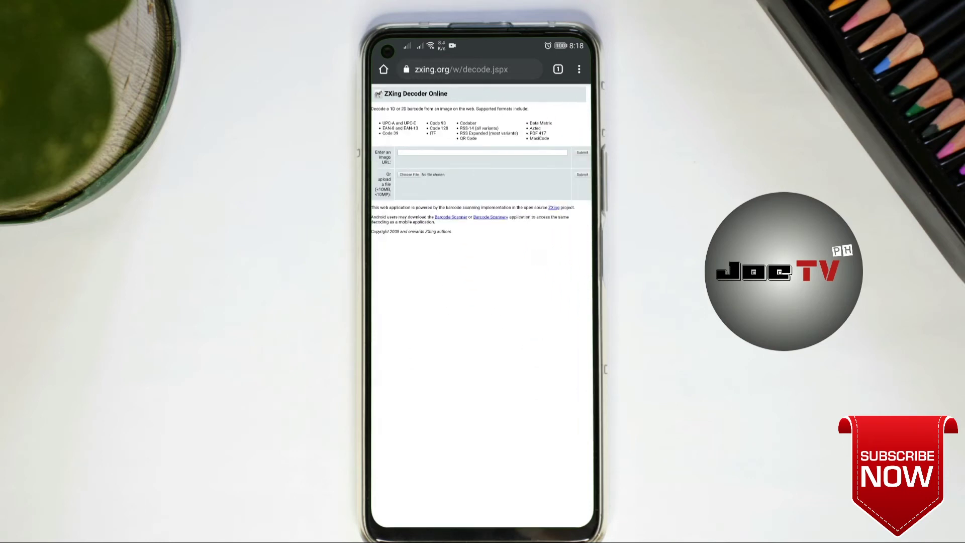
{"action": "scroll", "coordinate": [457, 265], "scroll_direction": "up", "scroll_amount": 5}
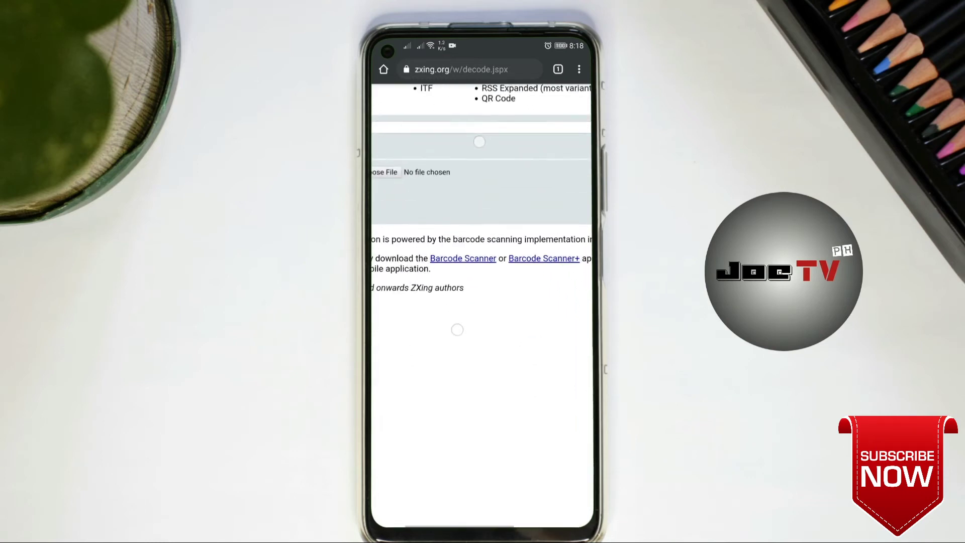
{"action": "scroll", "coordinate": [517, 226], "scroll_direction": "up", "scroll_amount": 3}
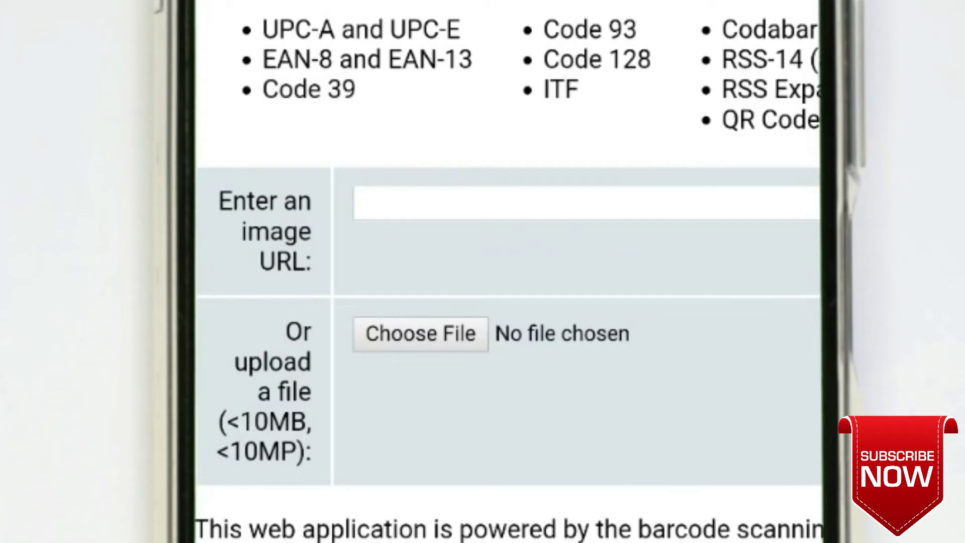
Step: Attach Screenshot_…9_081801.jpg from the phone's files as the image to decode
{"action": "left_click", "coordinate": [445, 336]}
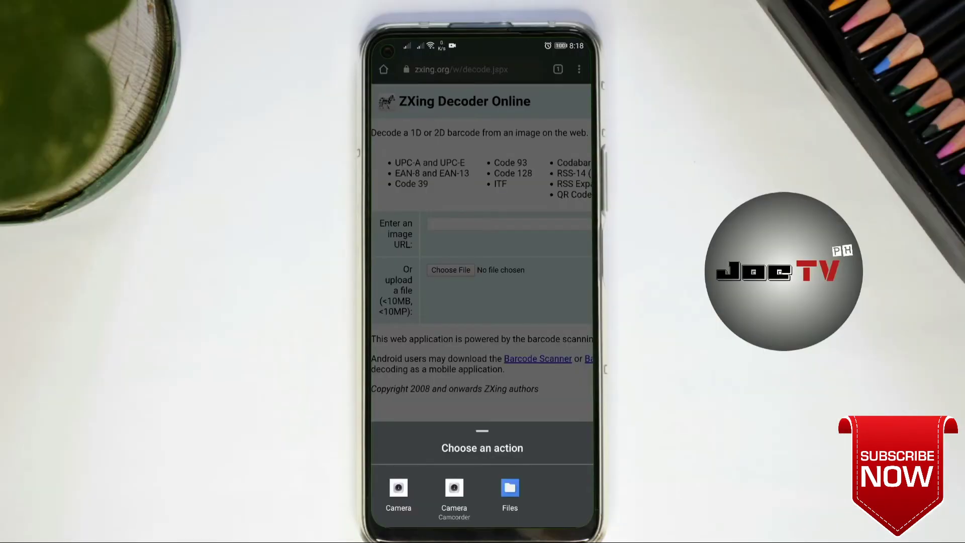
{"action": "left_click", "coordinate": [510, 490]}
{"action": "left_click", "coordinate": [510, 490]}
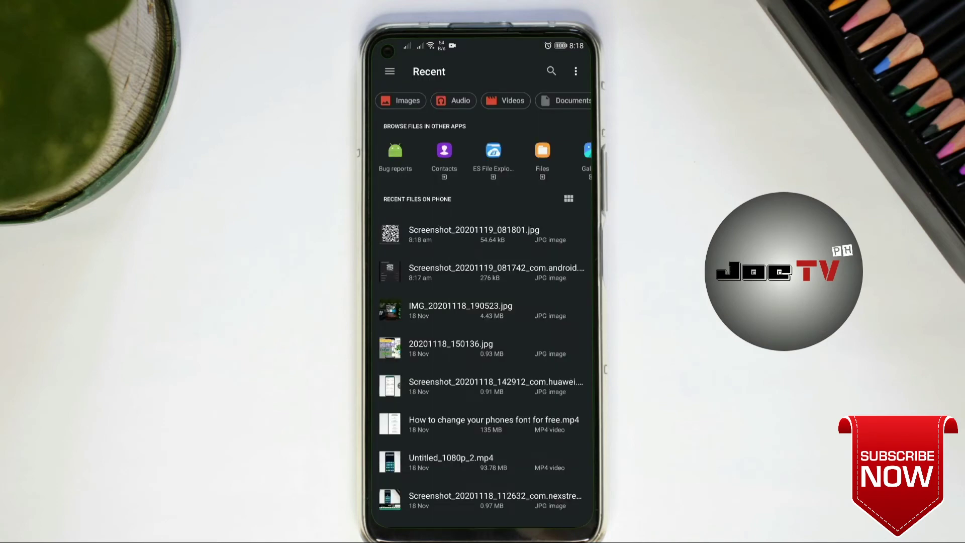
{"action": "left_click", "coordinate": [432, 230]}
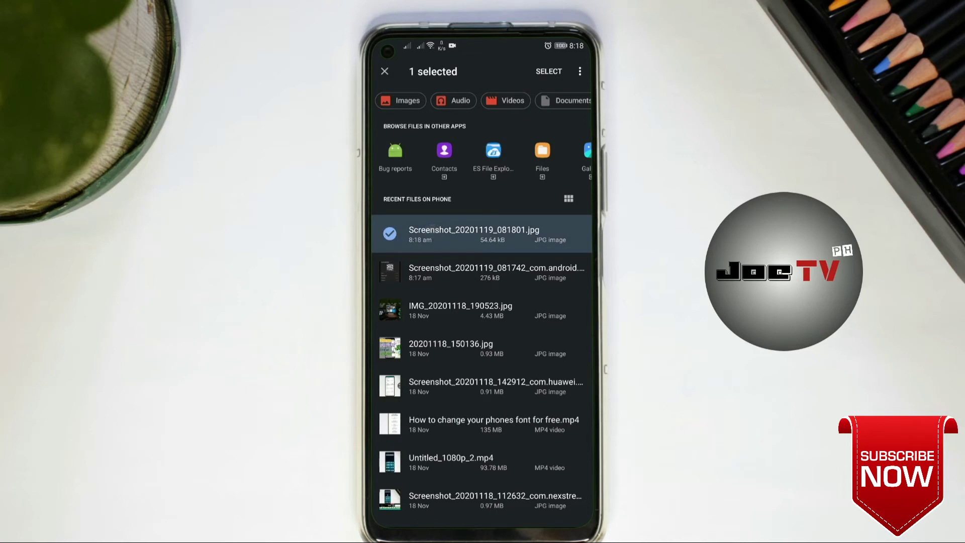
{"action": "left_click", "coordinate": [550, 70]}
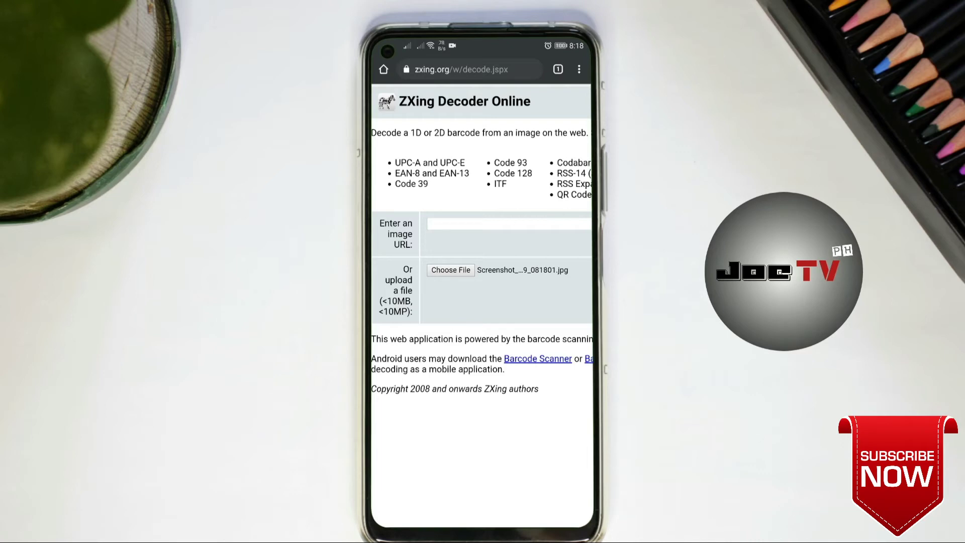
{"action": "scroll", "coordinate": [499, 302], "scroll_direction": "down", "scroll_amount": 3}
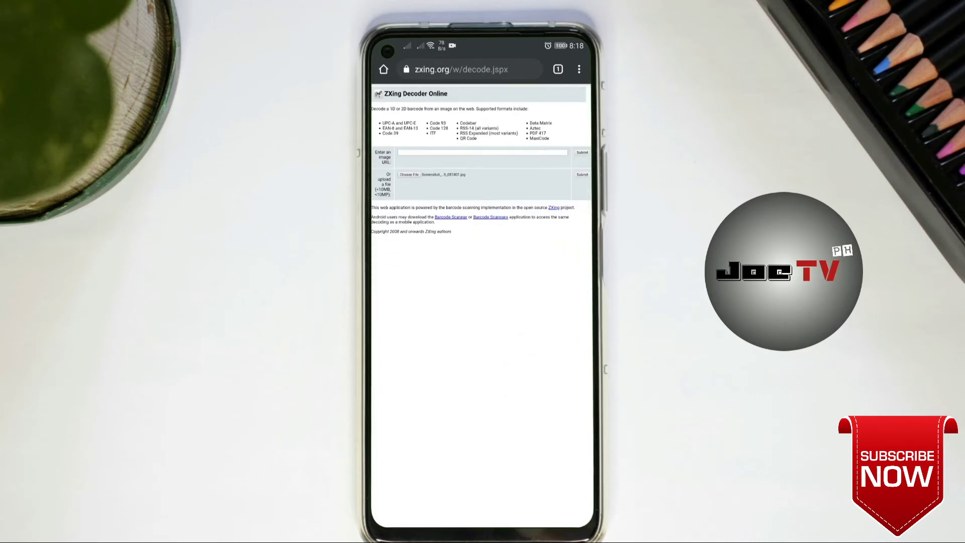
{"action": "scroll", "coordinate": [536, 274], "scroll_direction": "up", "scroll_amount": 3}
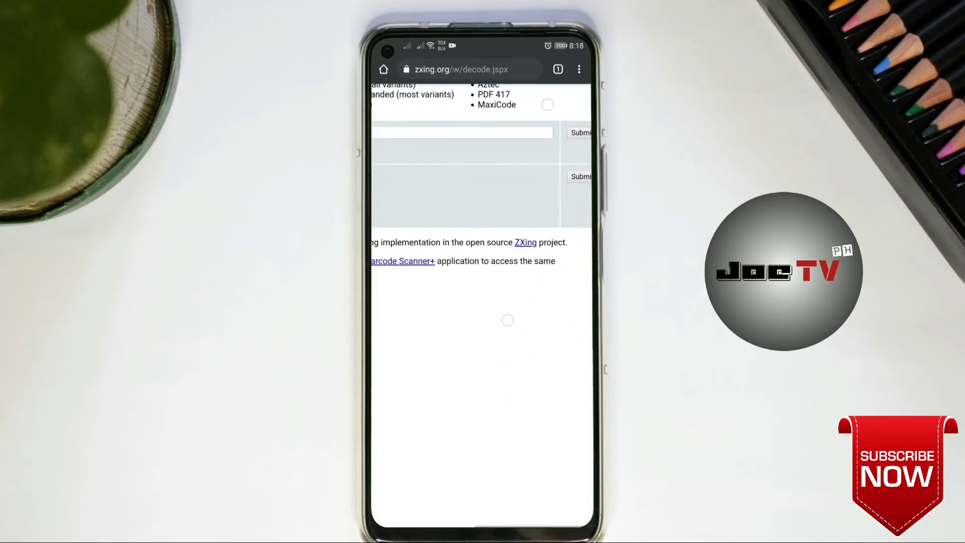
{"action": "left_click_drag", "start_coordinate": [528, 240], "coordinate": [485, 239]}
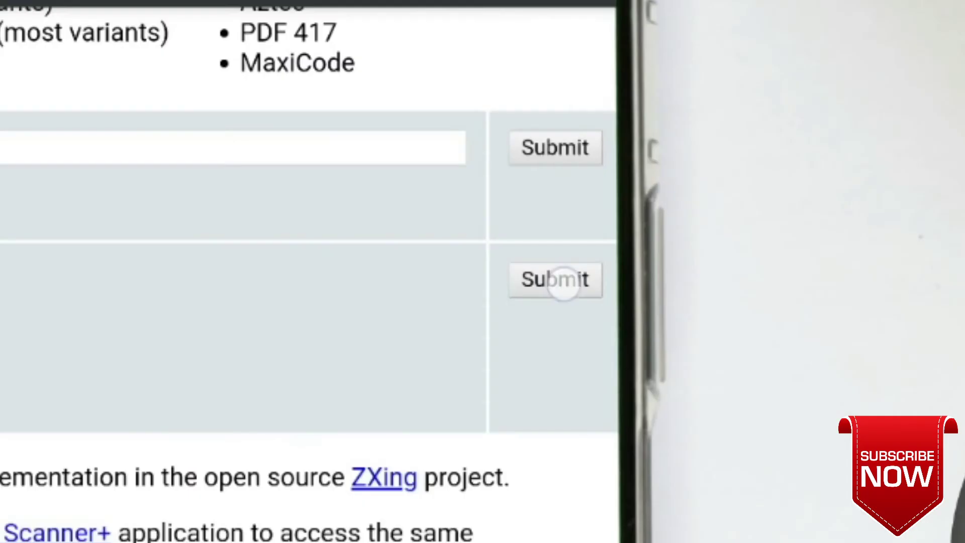
{"action": "left_click", "coordinate": [562, 285]}
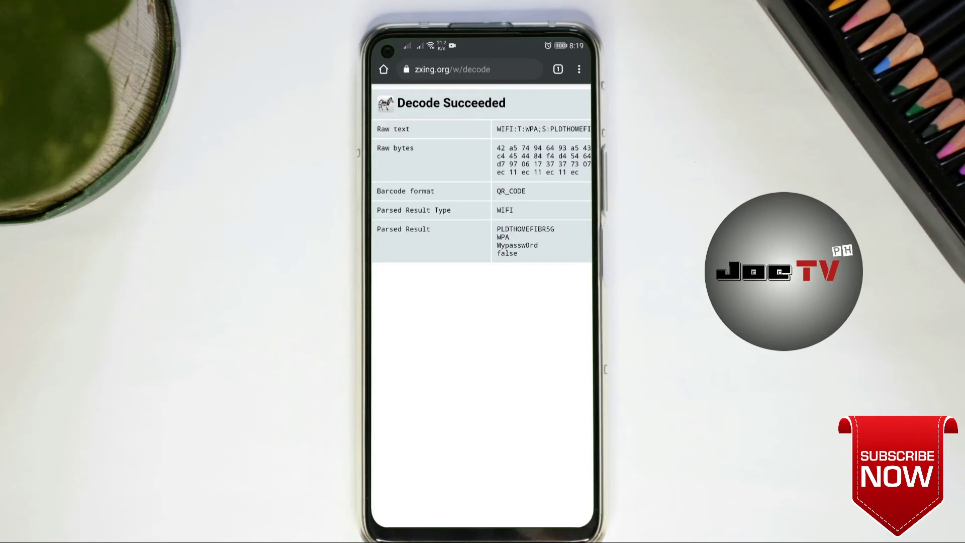
{"action": "left_click_drag", "start_coordinate": [548, 306], "coordinate": [483, 308]}
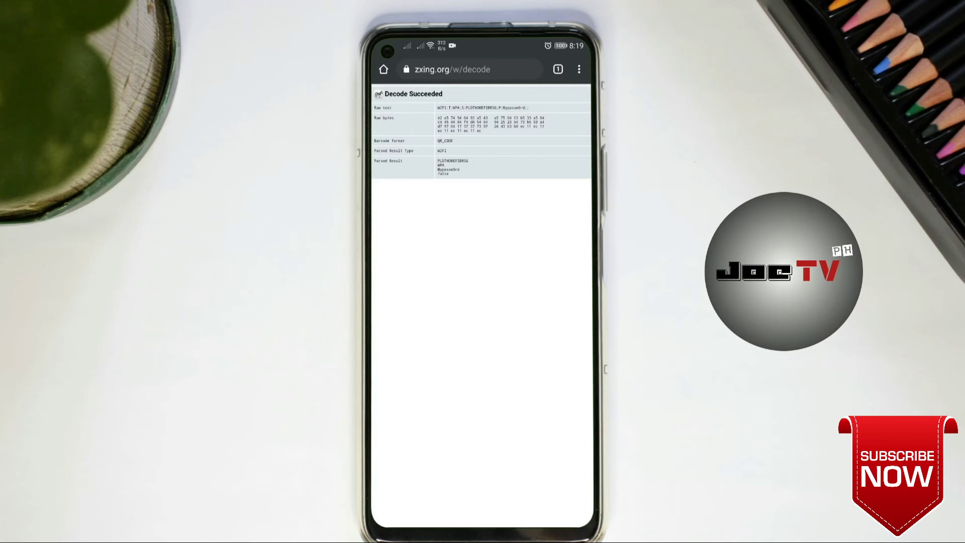
{"action": "left_click_drag", "start_coordinate": [488, 498], "coordinate": [494, 381]}
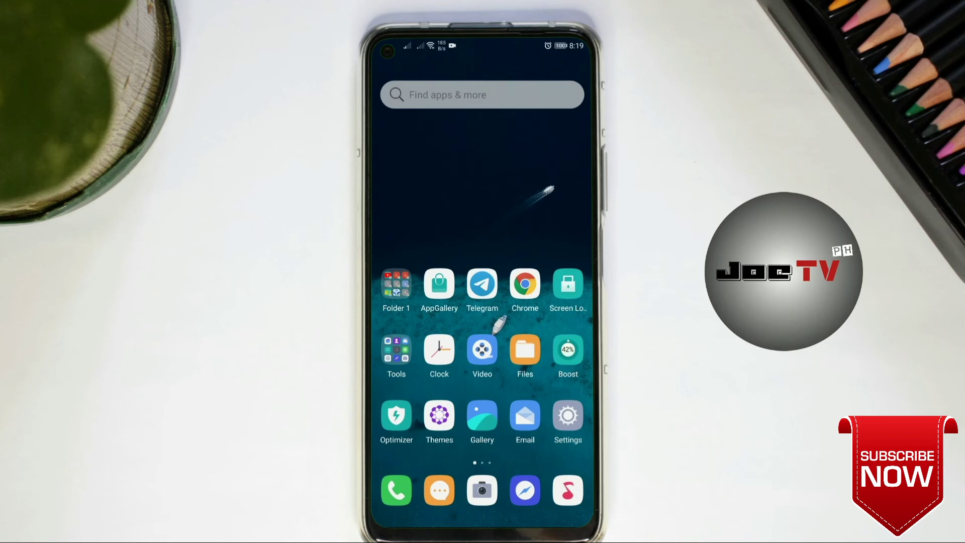